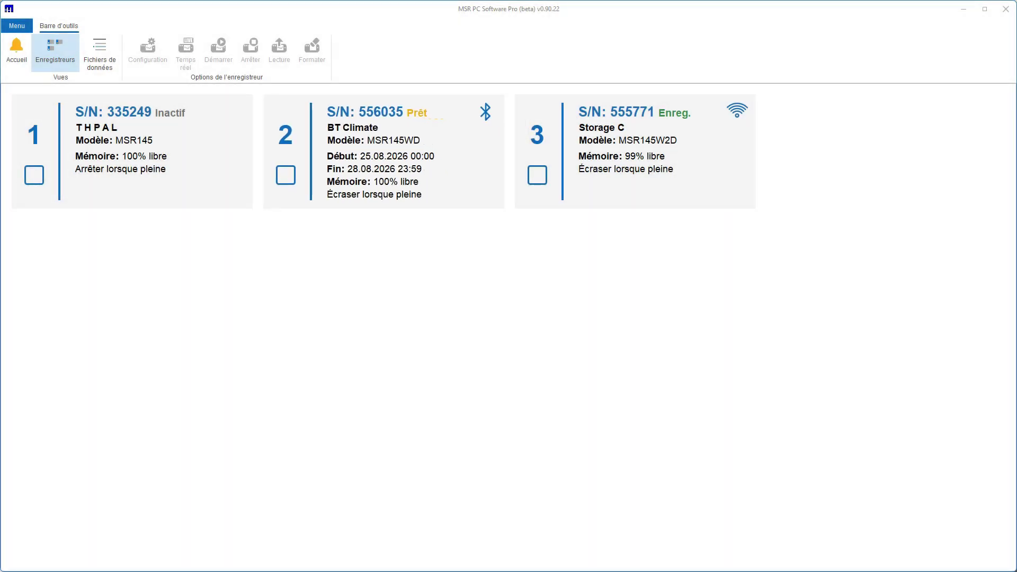
- Open the configuration of the T H P A L logger, with only that logger selected
click(34, 175)
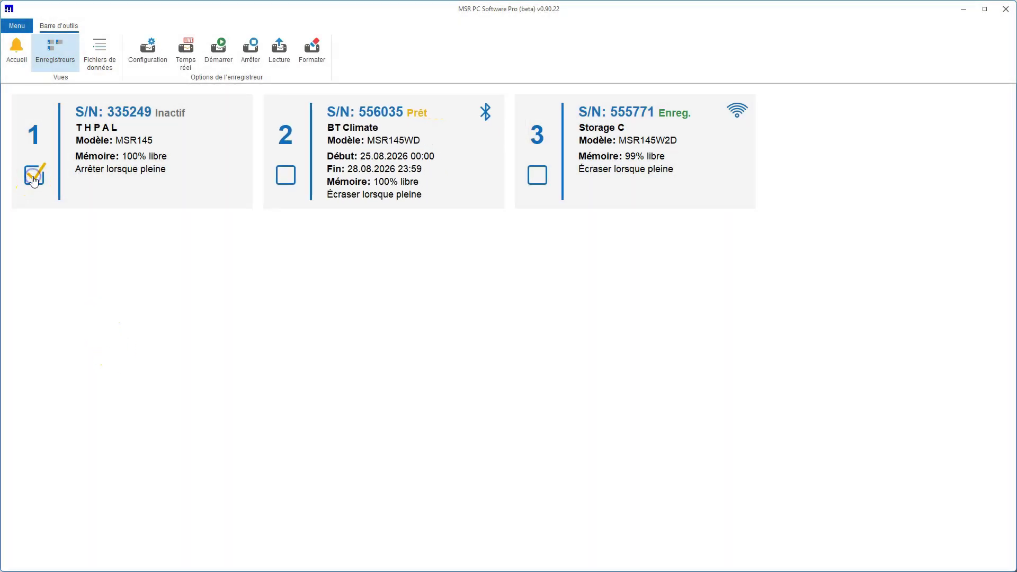
click(283, 177)
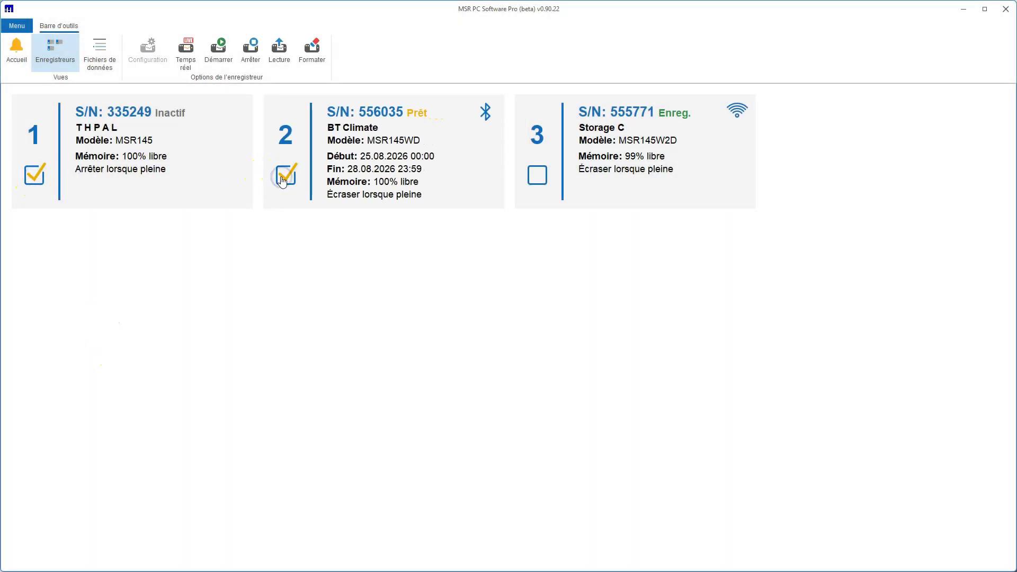
click(284, 179)
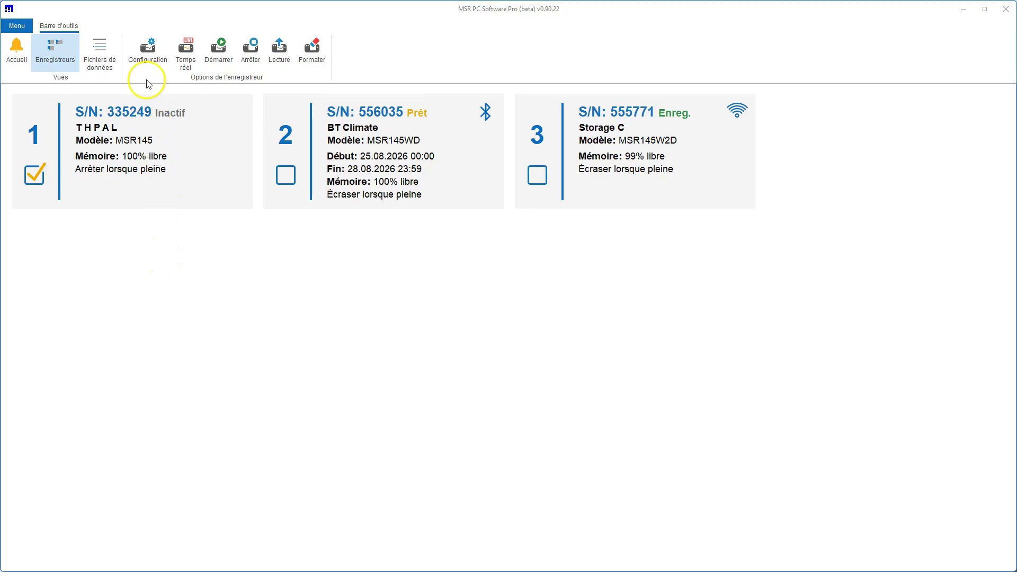
click(148, 49)
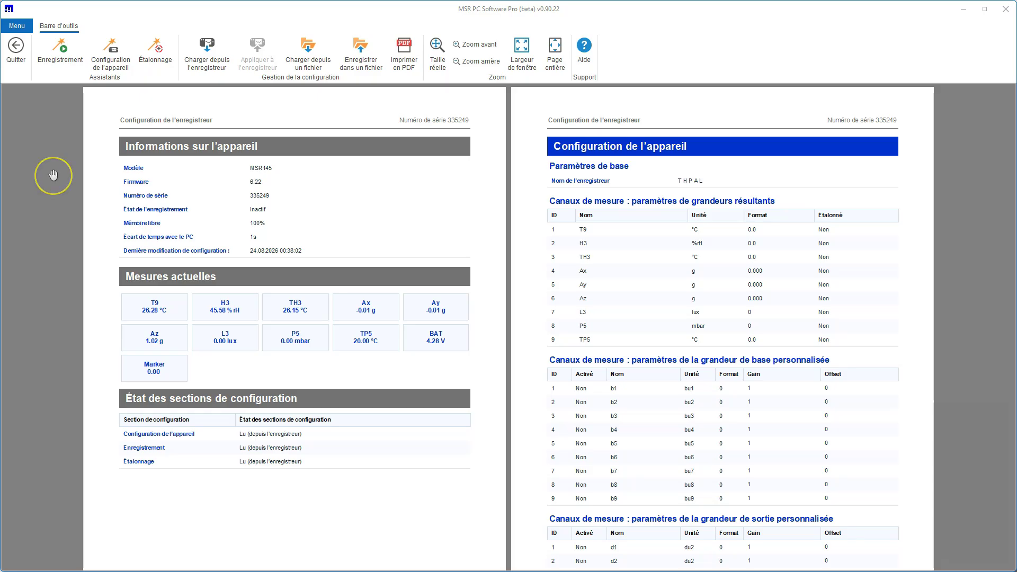
- Start the recording wizard and set the measurement rate of sensors T9 and H3 to 10s
click(63, 47)
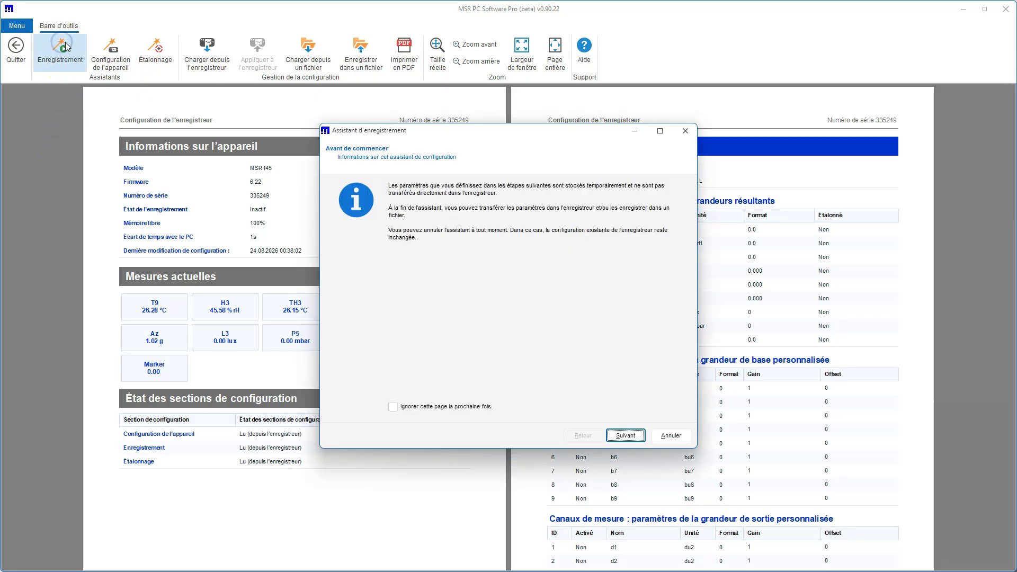
click(638, 433)
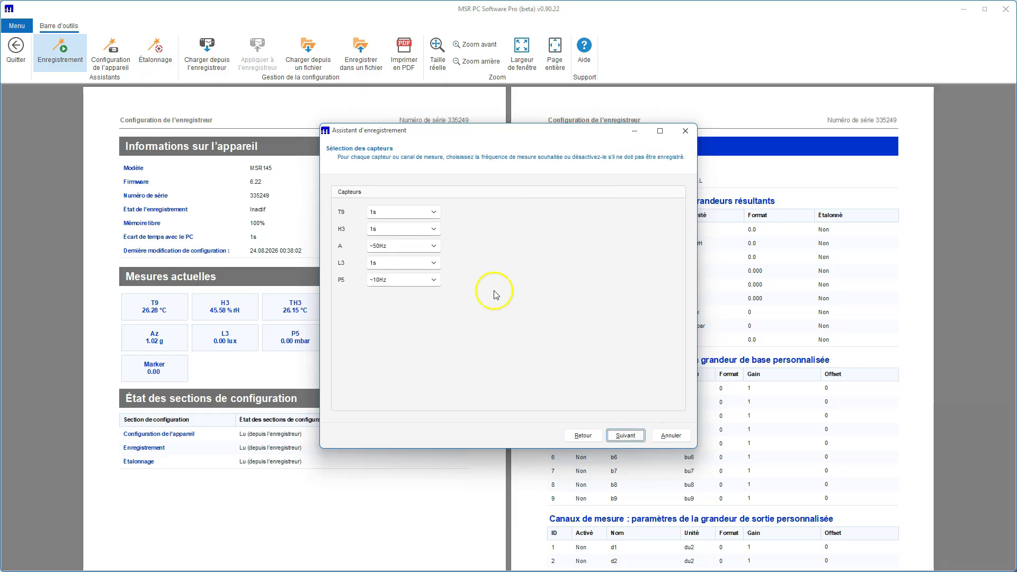
click(434, 212)
click(403, 286)
click(400, 230)
click(403, 305)
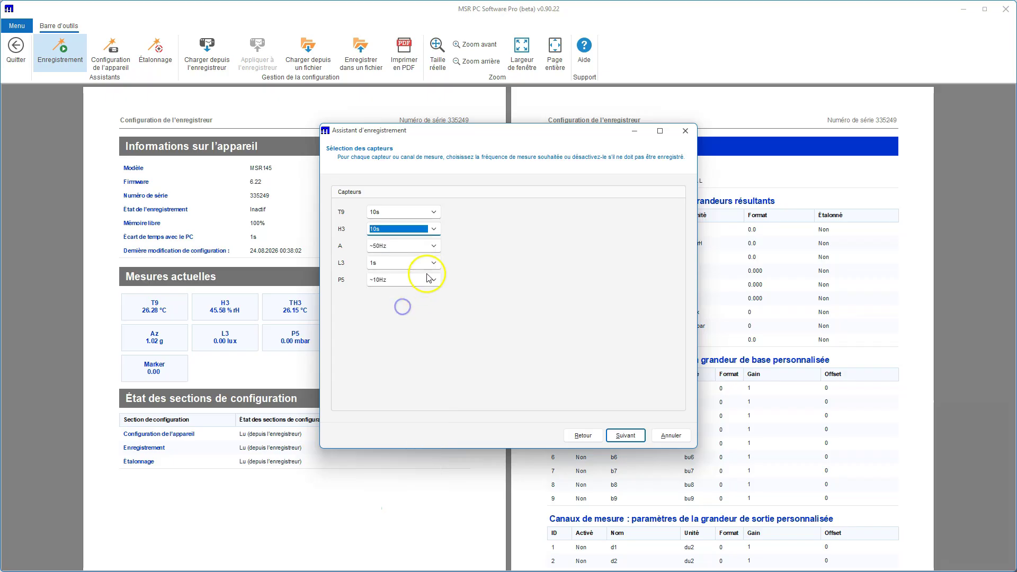
- Disable recording for sensors A, L3 and P5 by setting each to Désactivé
click(432, 246)
click(424, 262)
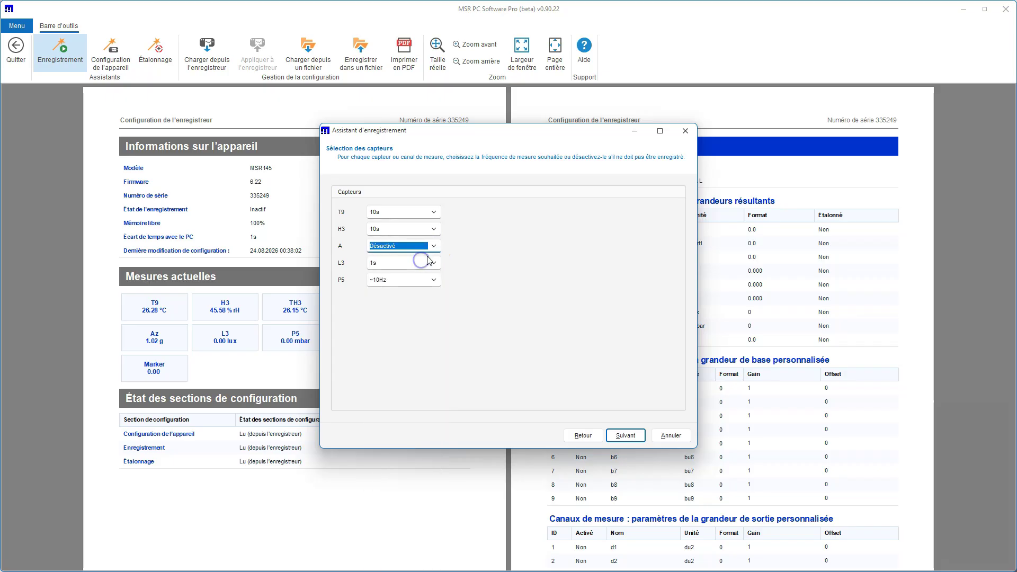
click(432, 263)
click(432, 281)
click(433, 280)
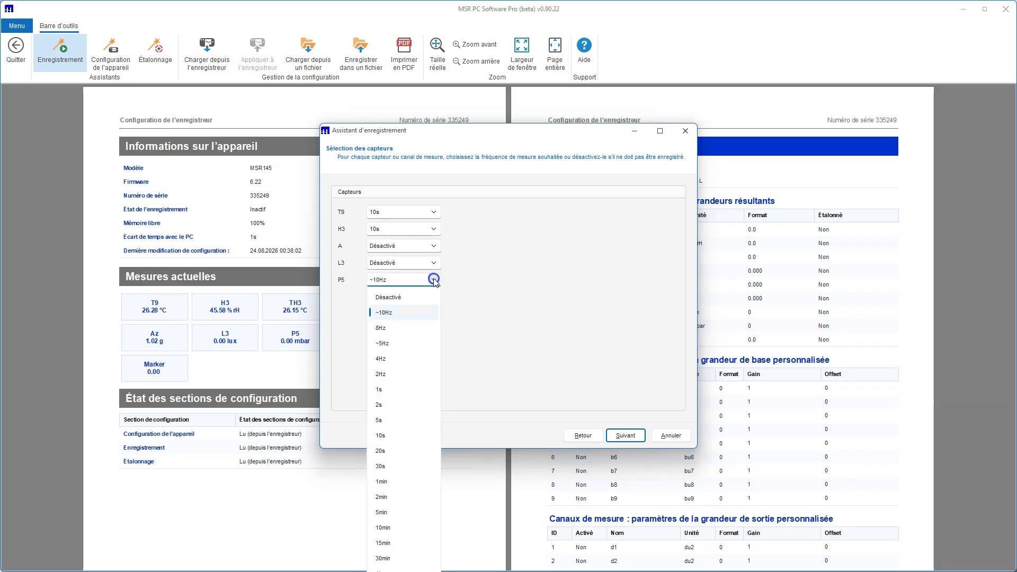
click(419, 298)
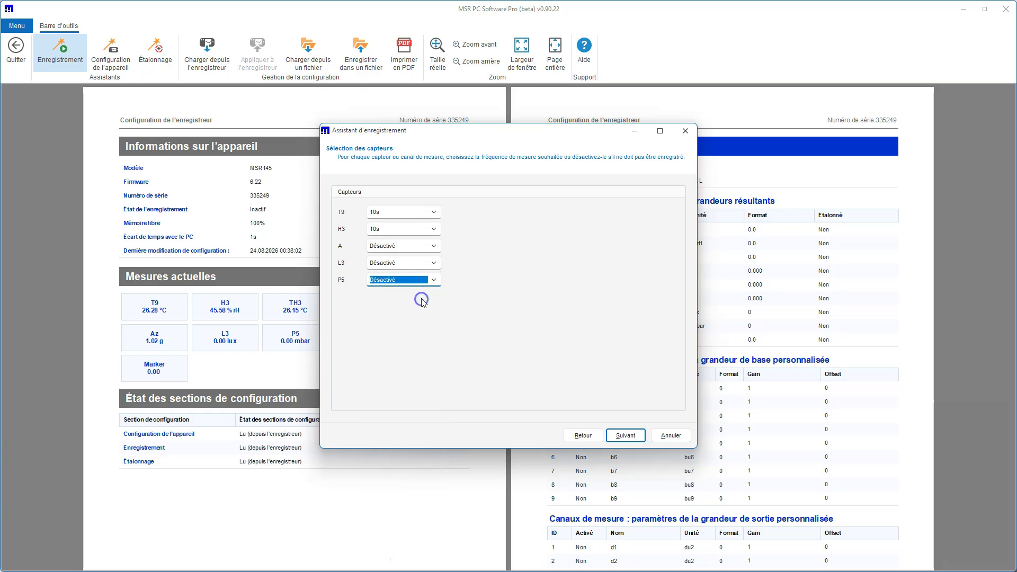
- Choose not to use thresholds and keep the recording set to start immediately after the start command
click(625, 435)
click(625, 436)
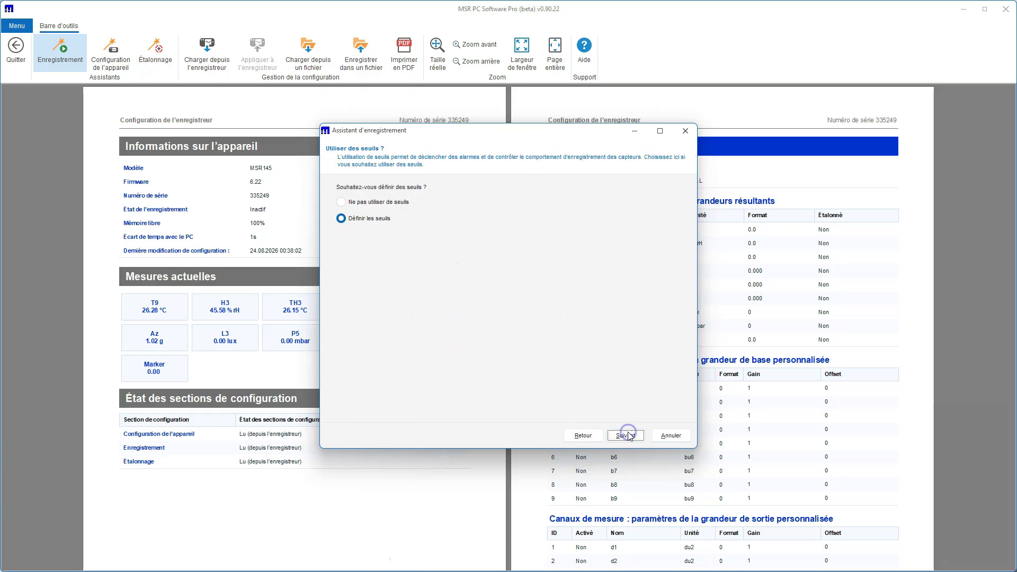
click(407, 204)
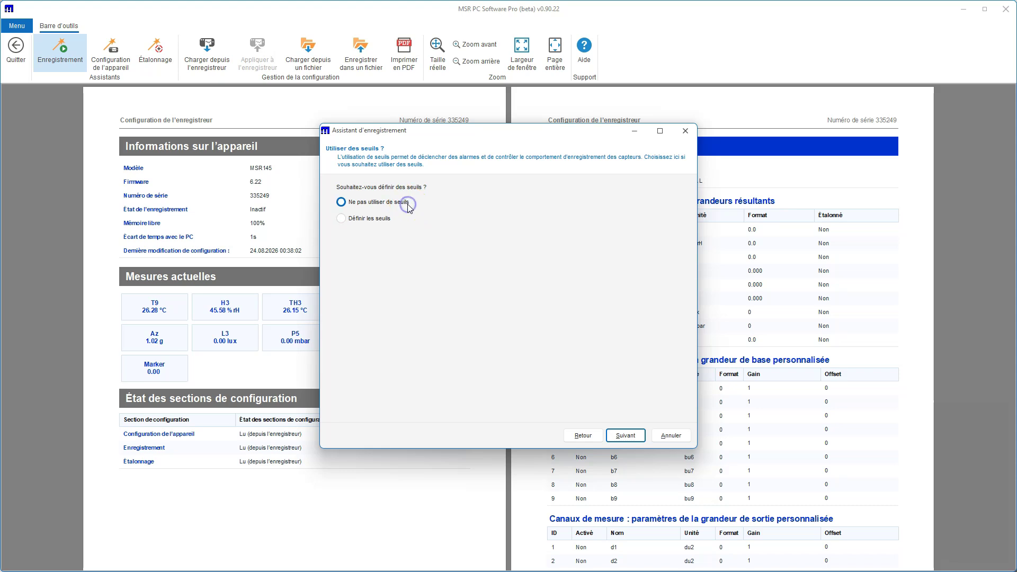
click(626, 435)
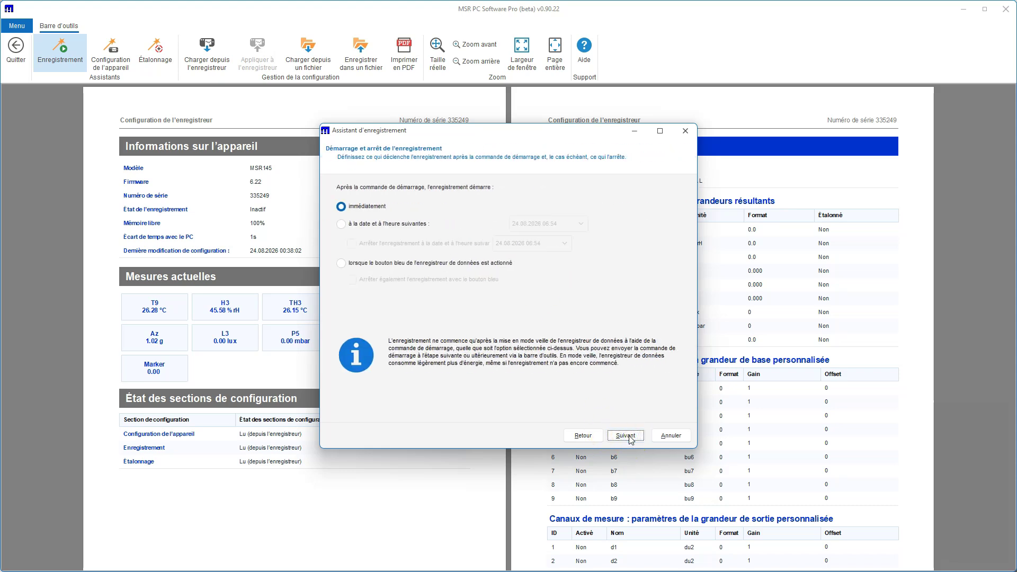
click(625, 435)
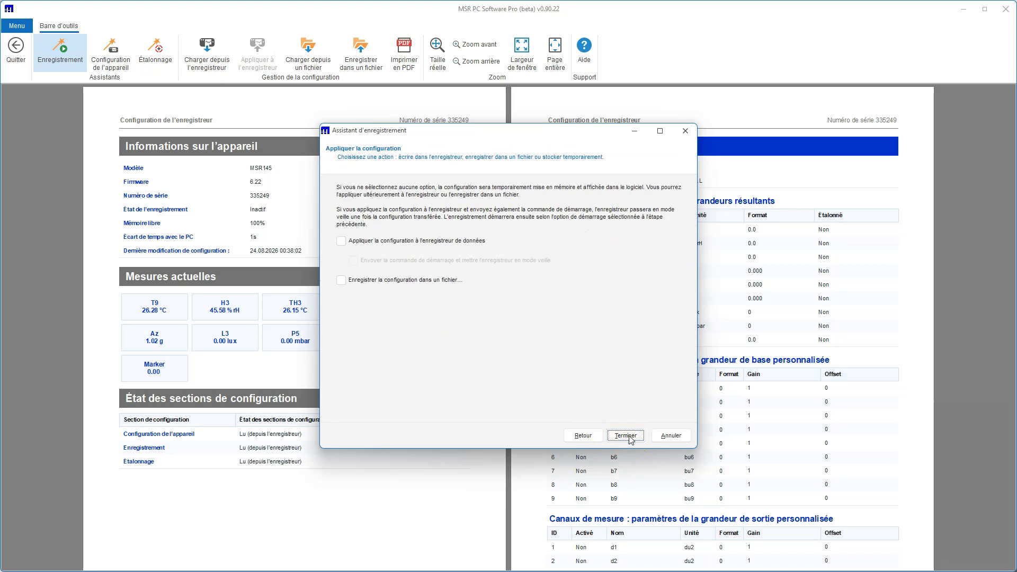
- Finish the recording wizard without applying the configuration to the logger or saving it to a file
click(629, 438)
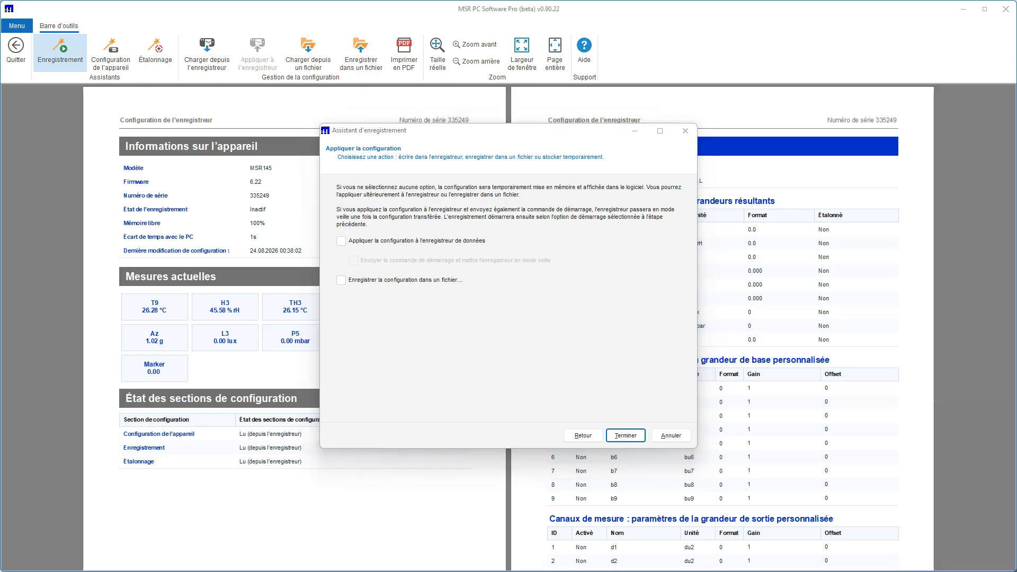
click(341, 241)
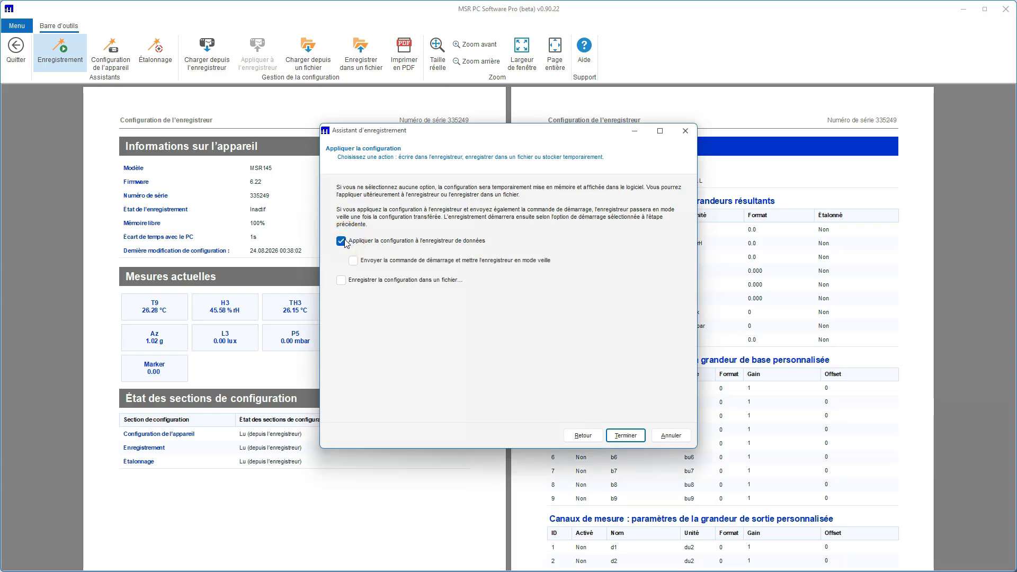
click(341, 240)
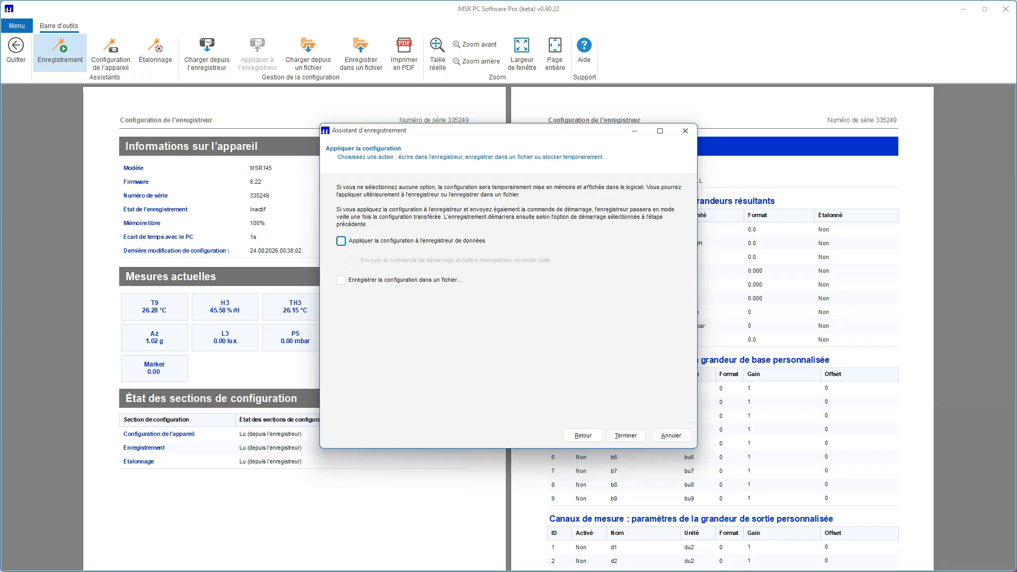
click(641, 436)
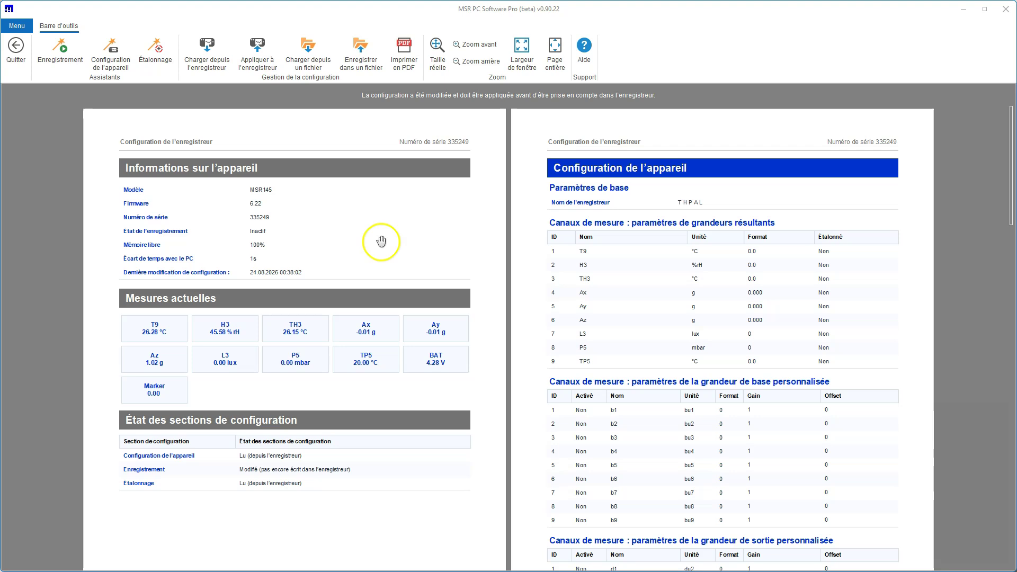
- Export the configuration as SN335249_20260824_070926_config.pdf in the logger-config folder, close the PDF and return to the logger overview
click(403, 51)
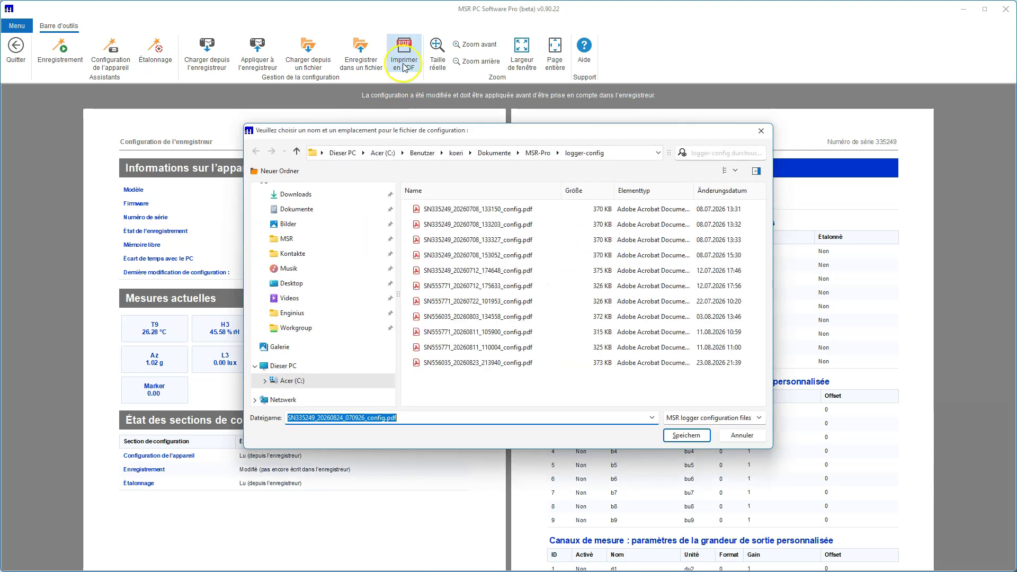
click(684, 434)
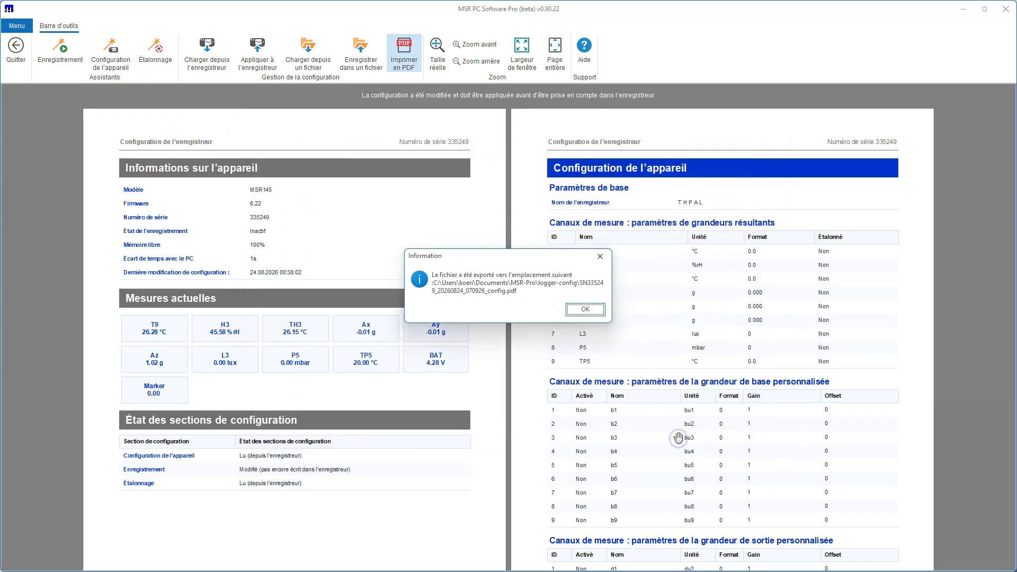
click(584, 309)
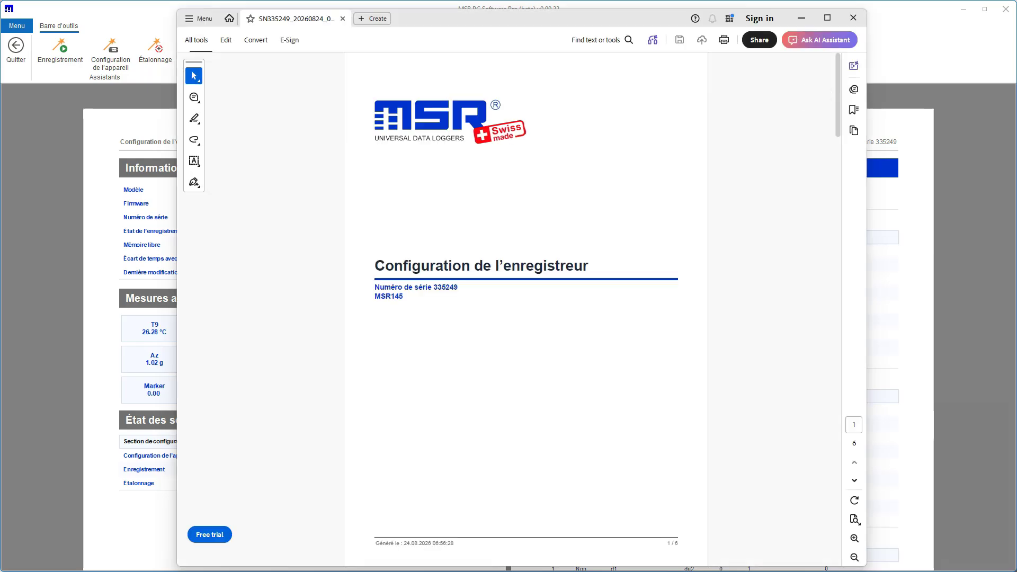
click(852, 18)
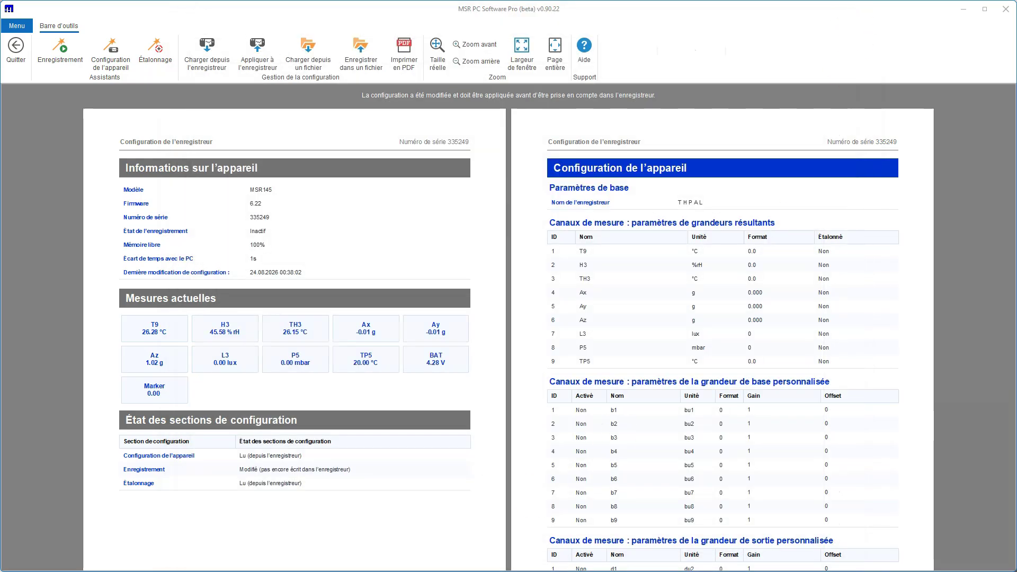
click(16, 47)
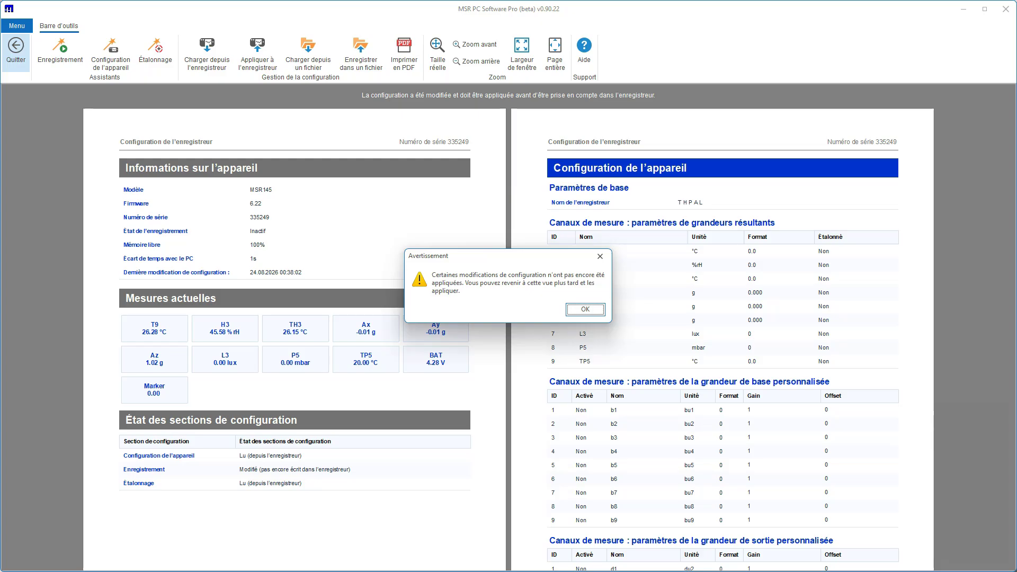
click(582, 312)
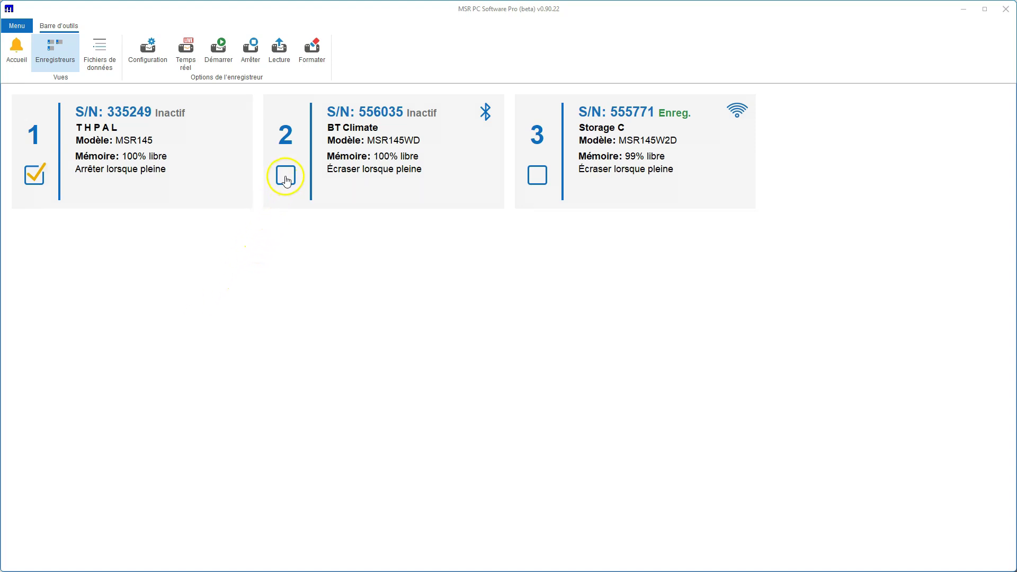
- Read out the T H P A L and BT Climate loggers, adding BT Climate recording 3, and decline switching to the data files view
click(286, 176)
click(279, 53)
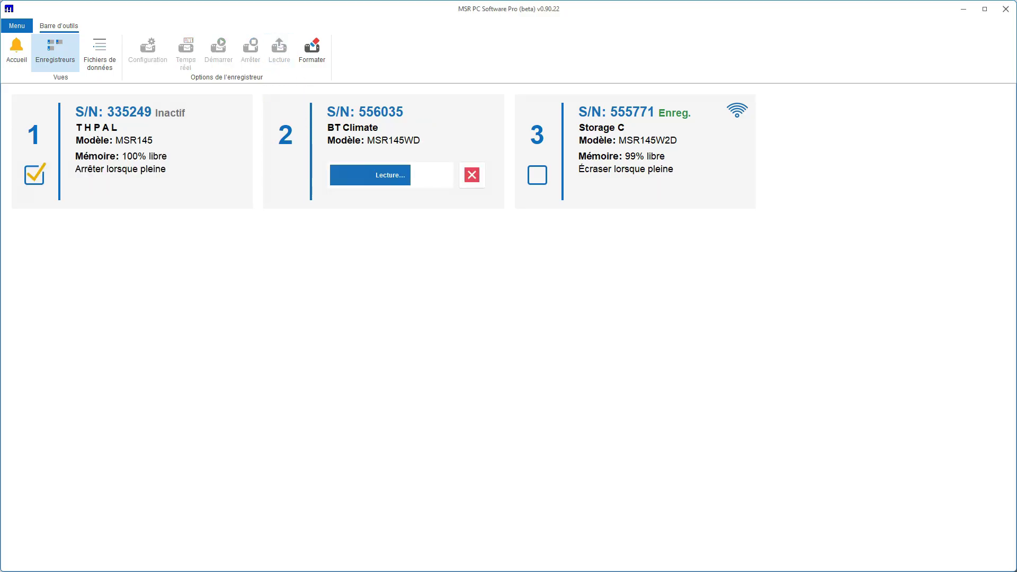
click(395, 303)
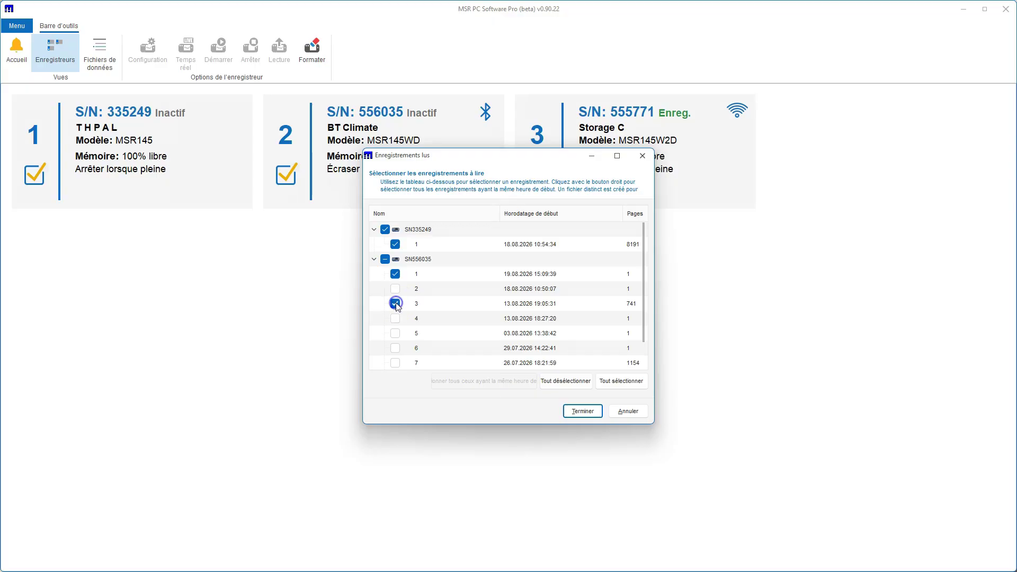
click(582, 411)
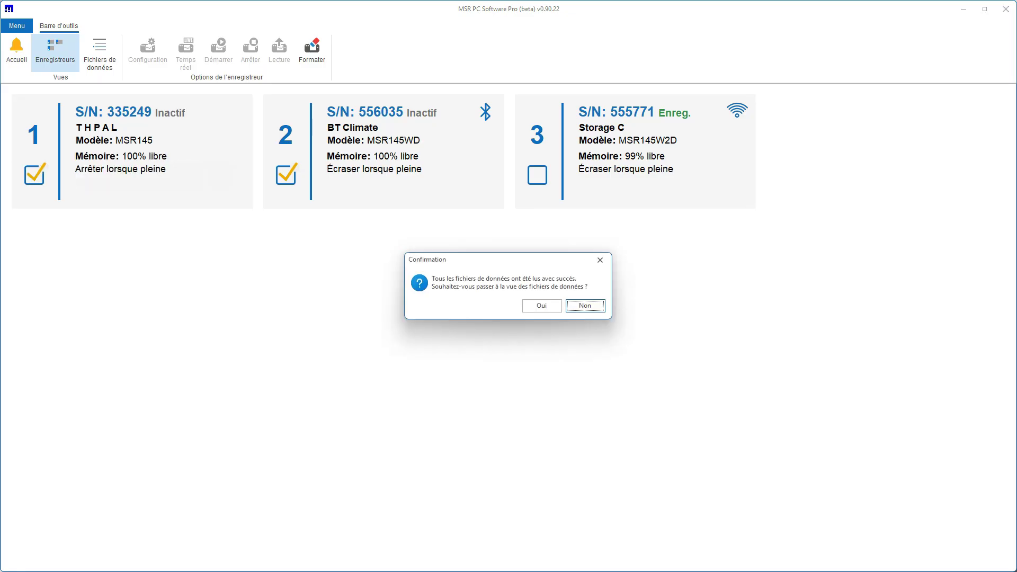
click(585, 306)
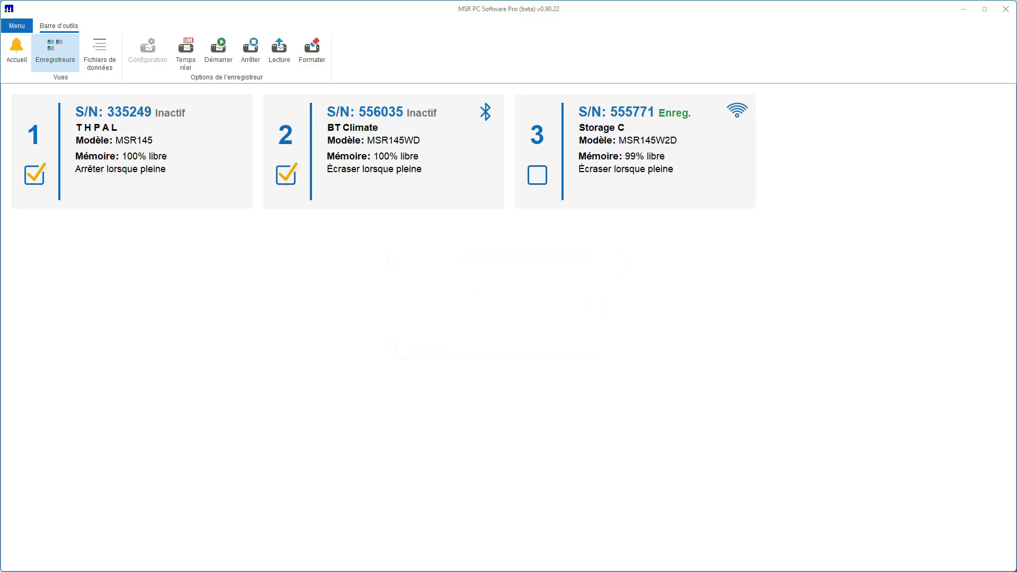
- Show the data files filtered to new files only and group them by recording
click(101, 46)
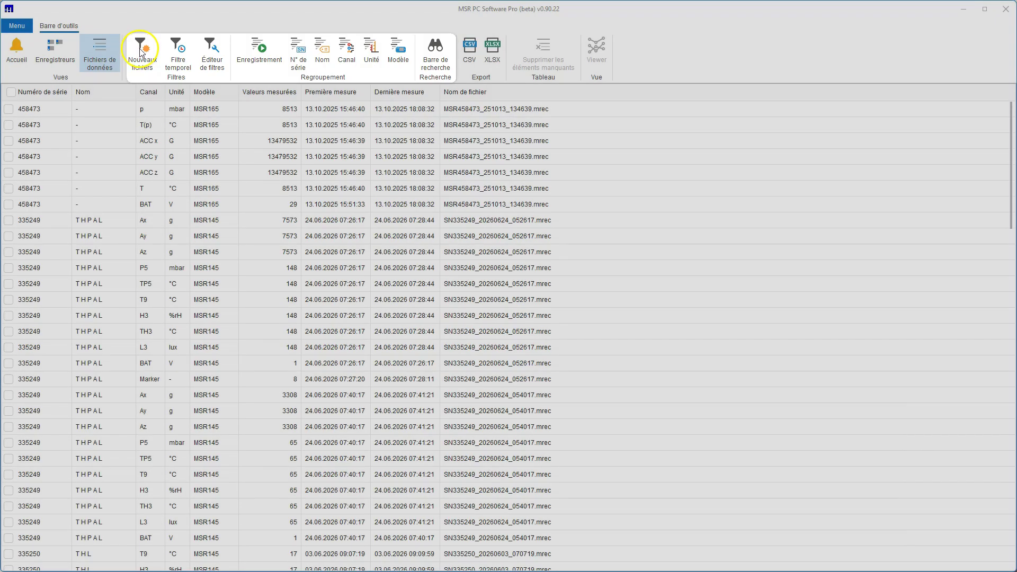
click(142, 50)
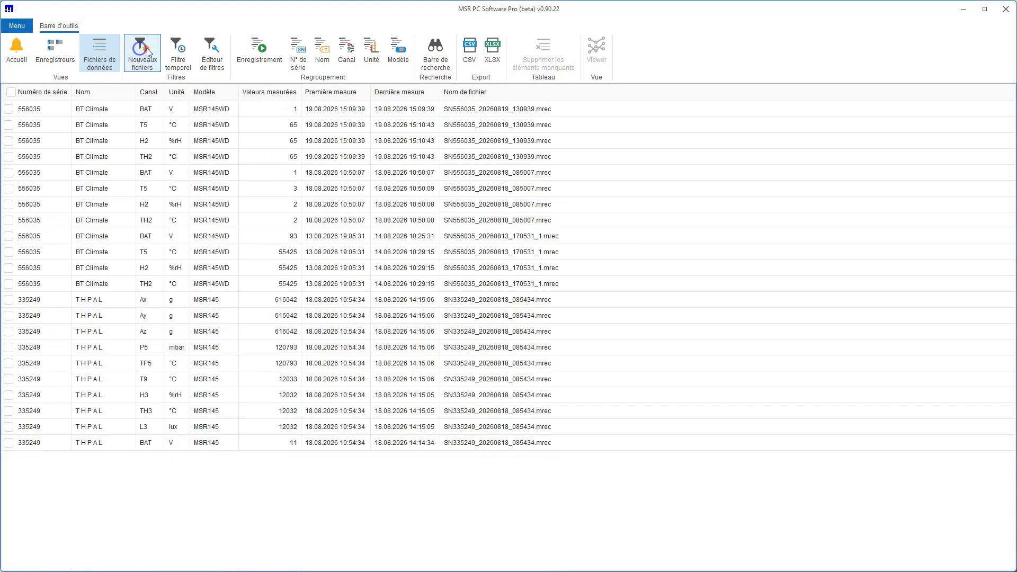
click(256, 46)
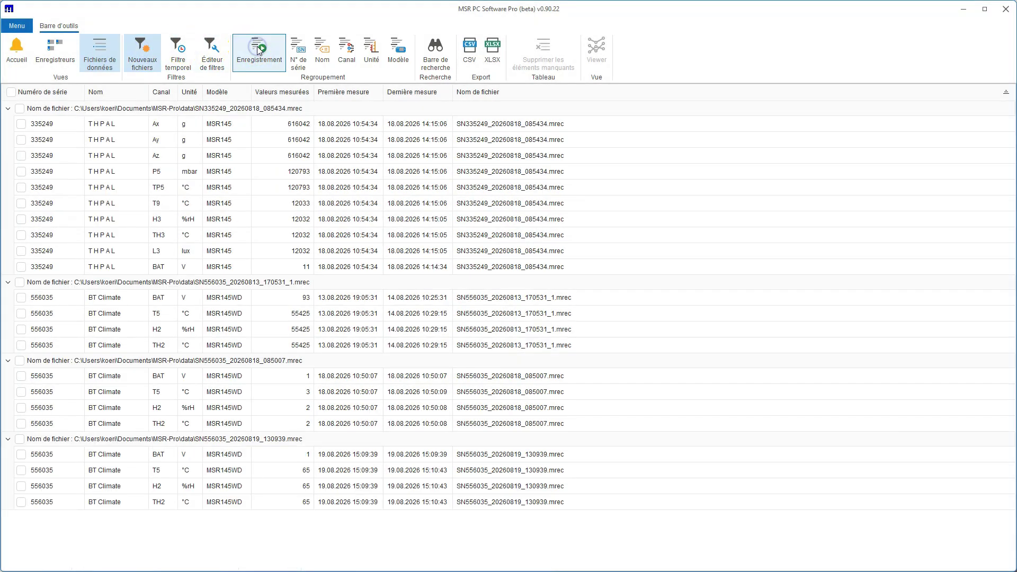
- Plot channels Ax, Ay and Az of SN335249_20260624_054017.mrec in the Viewer
click(21, 440)
click(21, 455)
click(21, 471)
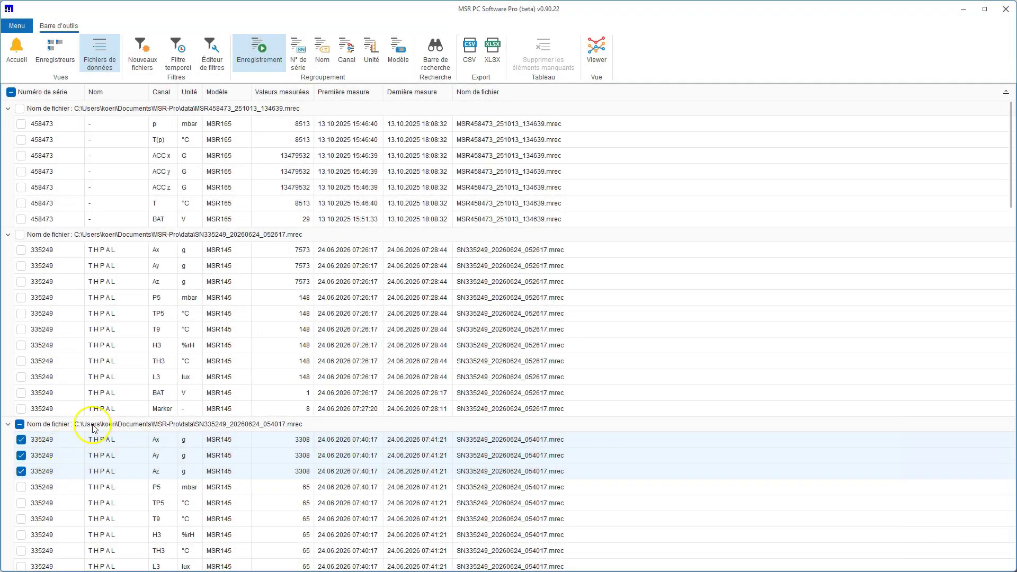
click(595, 51)
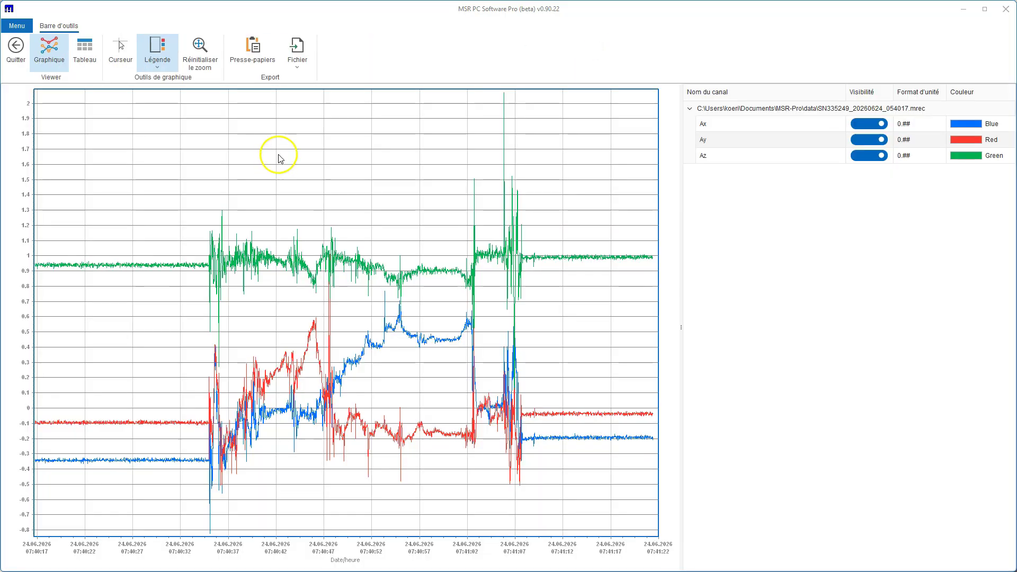
- Open the file export format choices for the plotted channels
click(298, 68)
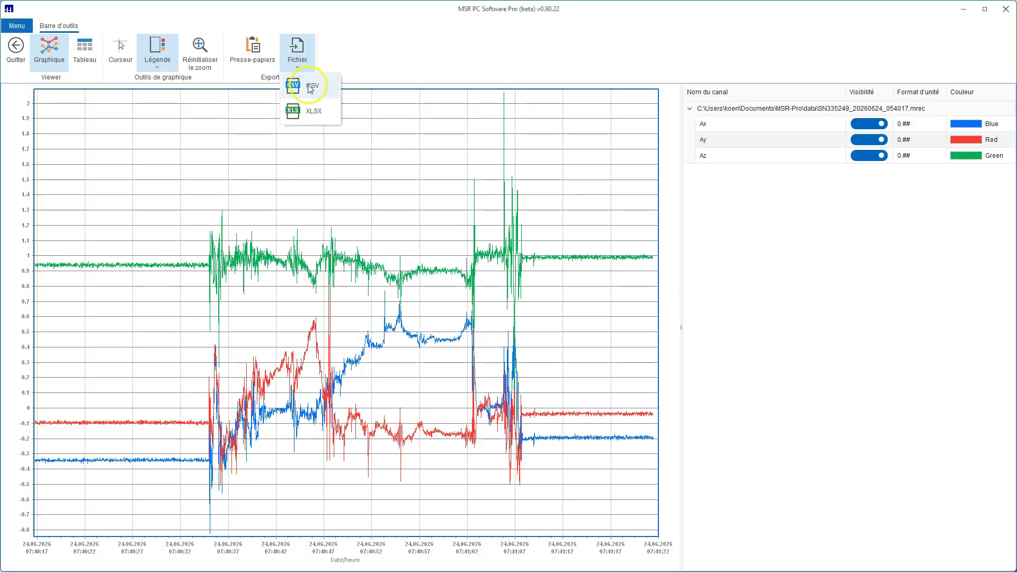